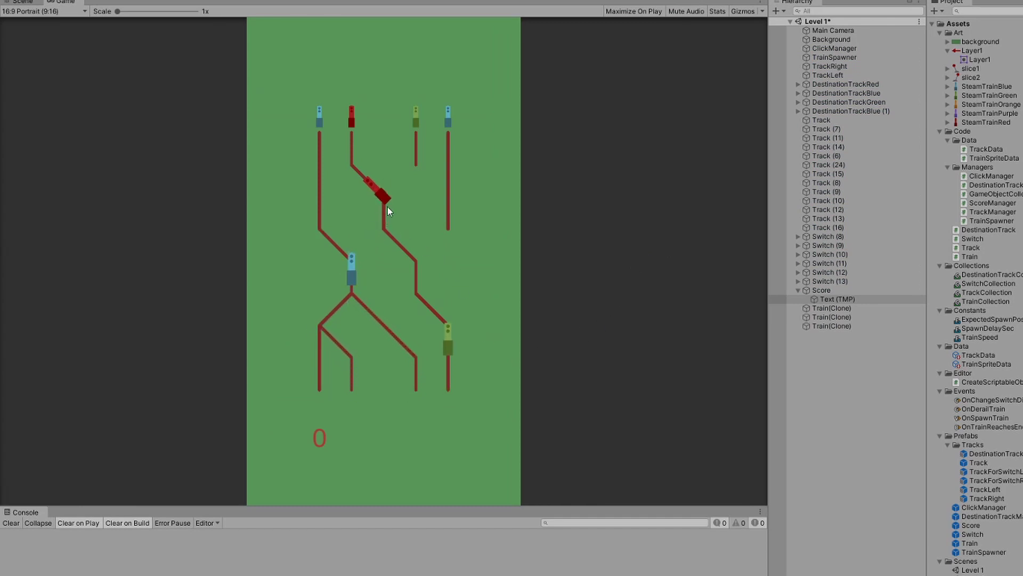
- Flip the top, middle and lower switches repeatedly to send each train to its matching coloured lane
left_click(398, 174)
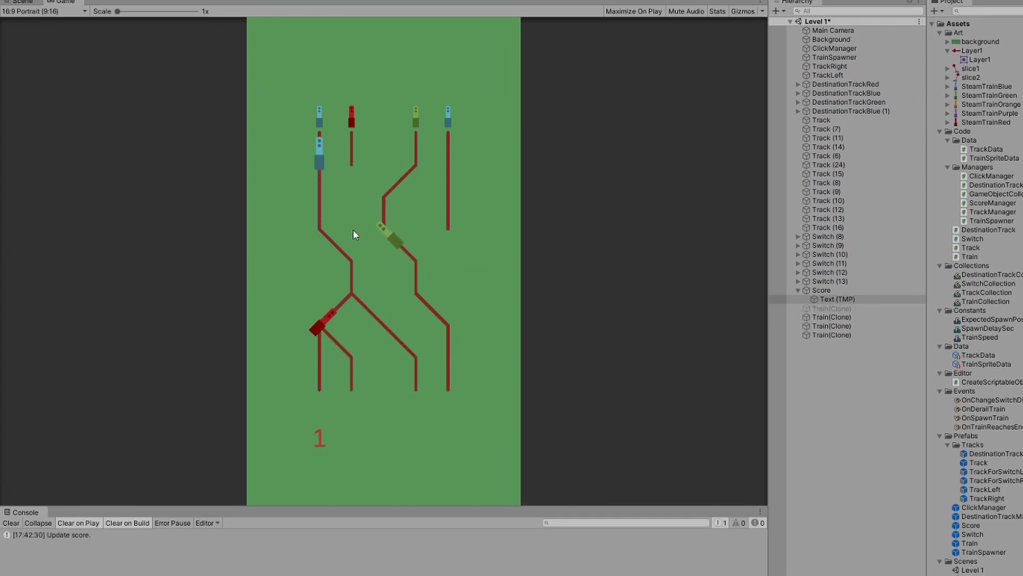
left_click(353, 230)
left_click(382, 177)
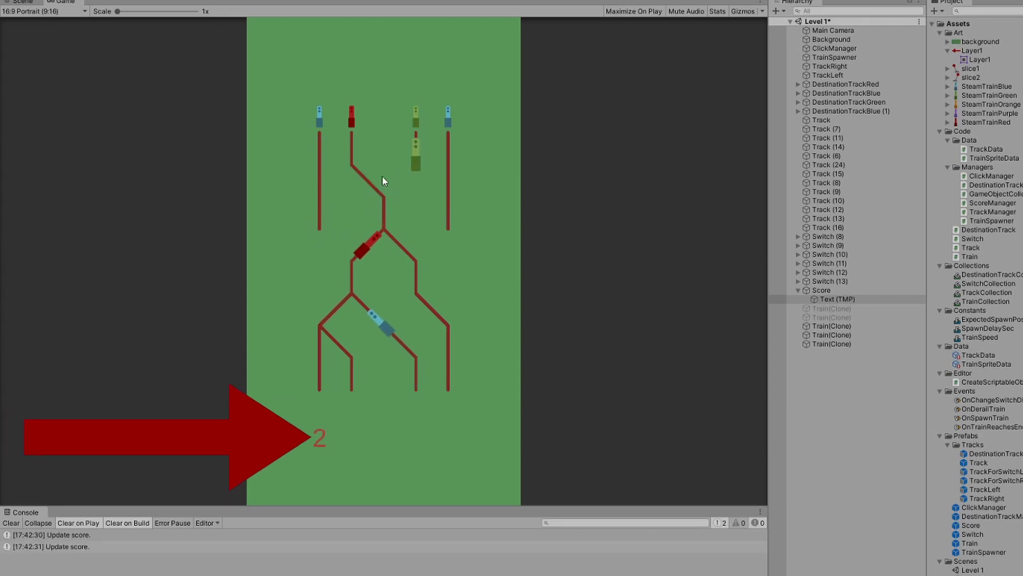
left_click(351, 243)
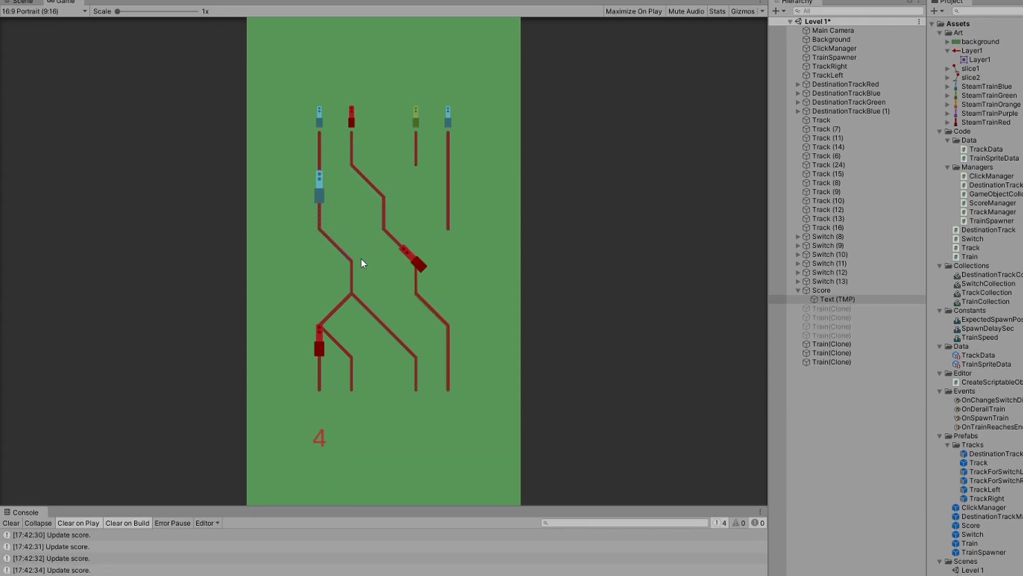
left_click(353, 242)
left_click(380, 171)
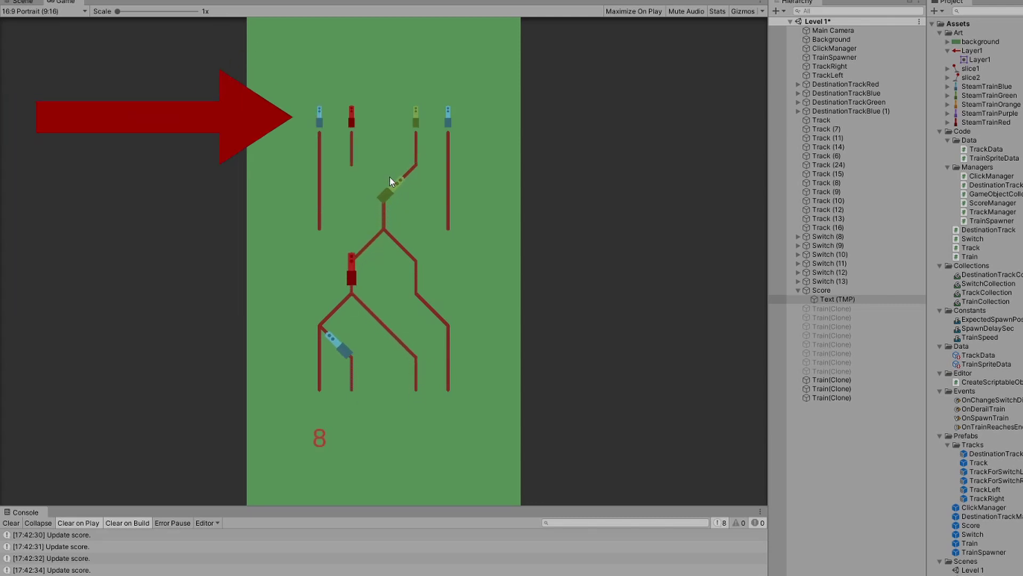
left_click(389, 178)
left_click(358, 254)
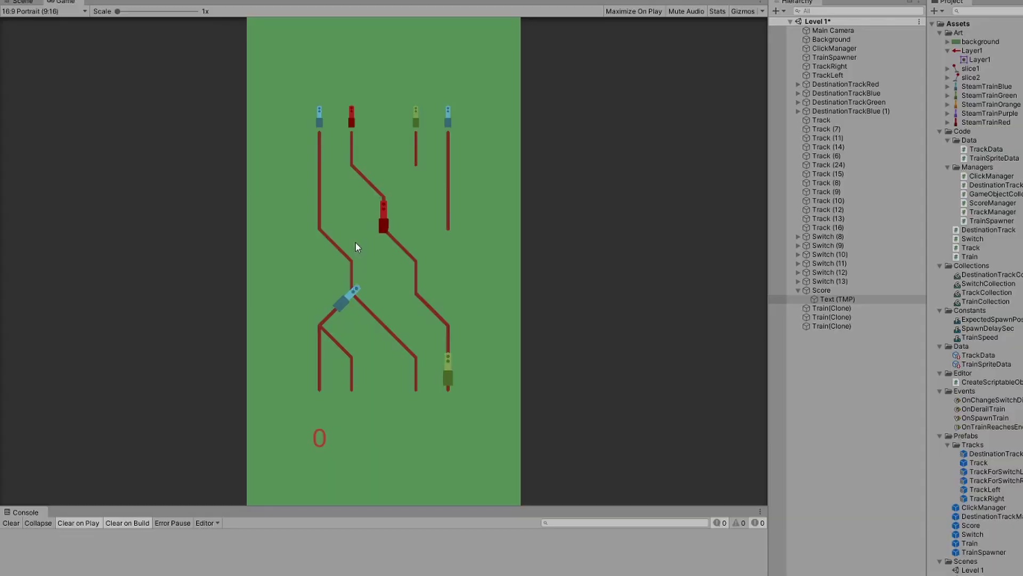
- Re-route the top, middle and right-column junctions so the red and other trains reach matching tracks
left_click(397, 174)
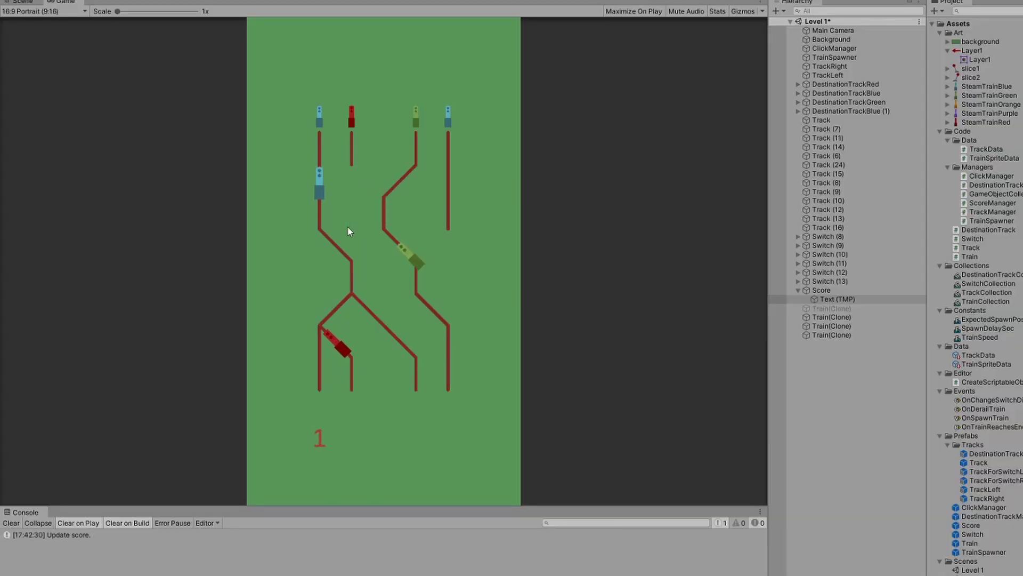
left_click(382, 176)
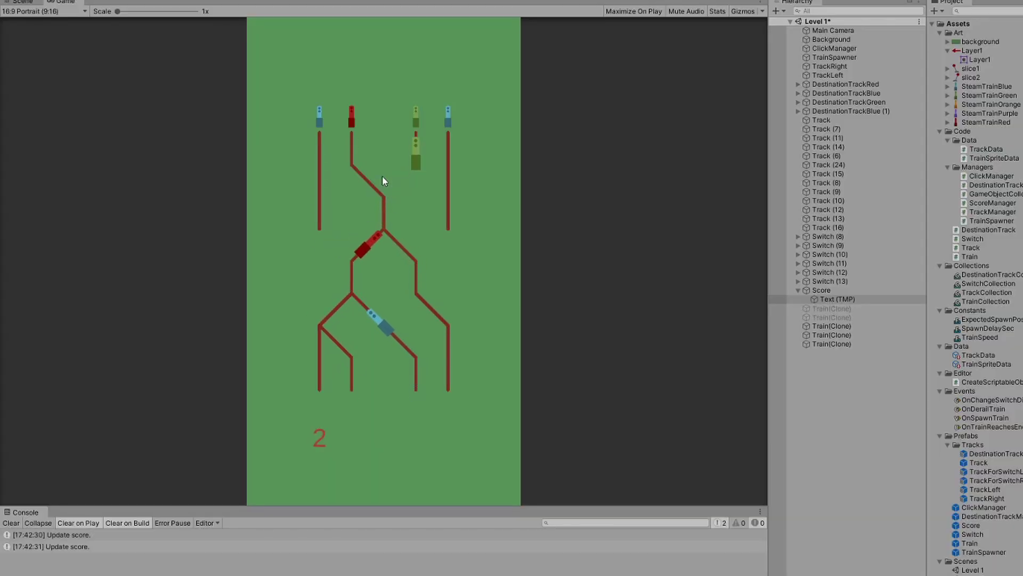
left_click(351, 247)
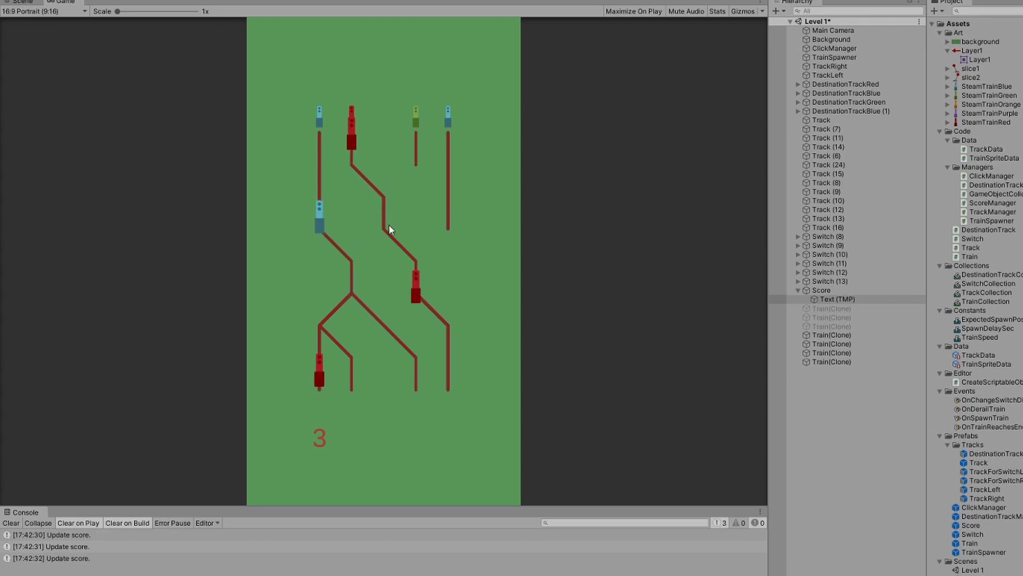
left_click(357, 261)
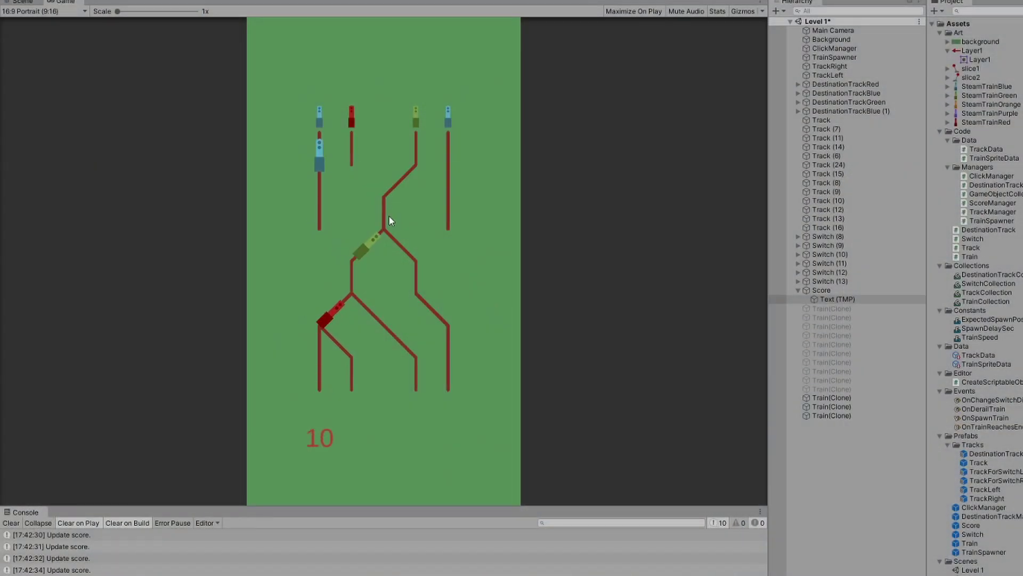
left_click(387, 216)
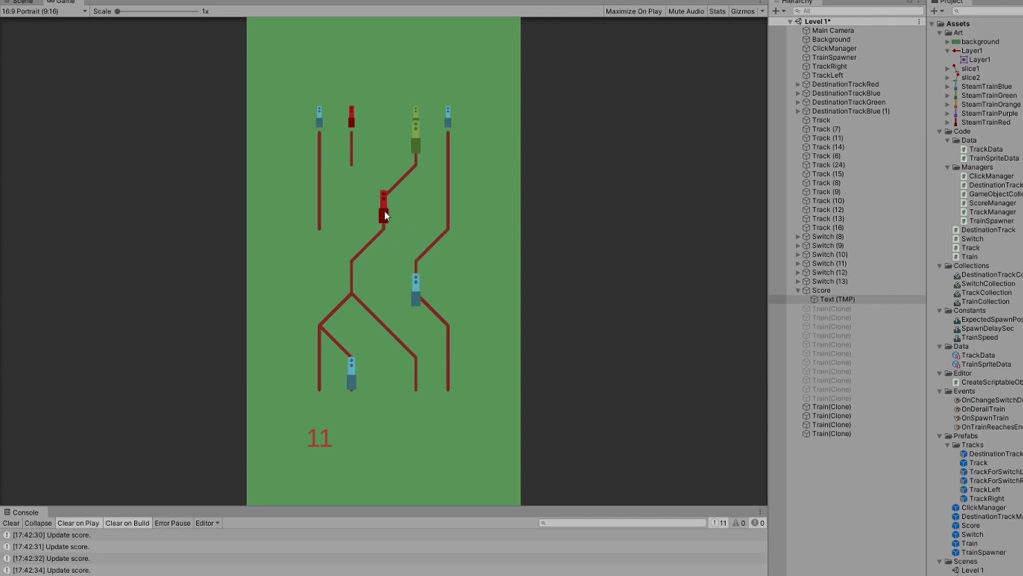
left_click(385, 210)
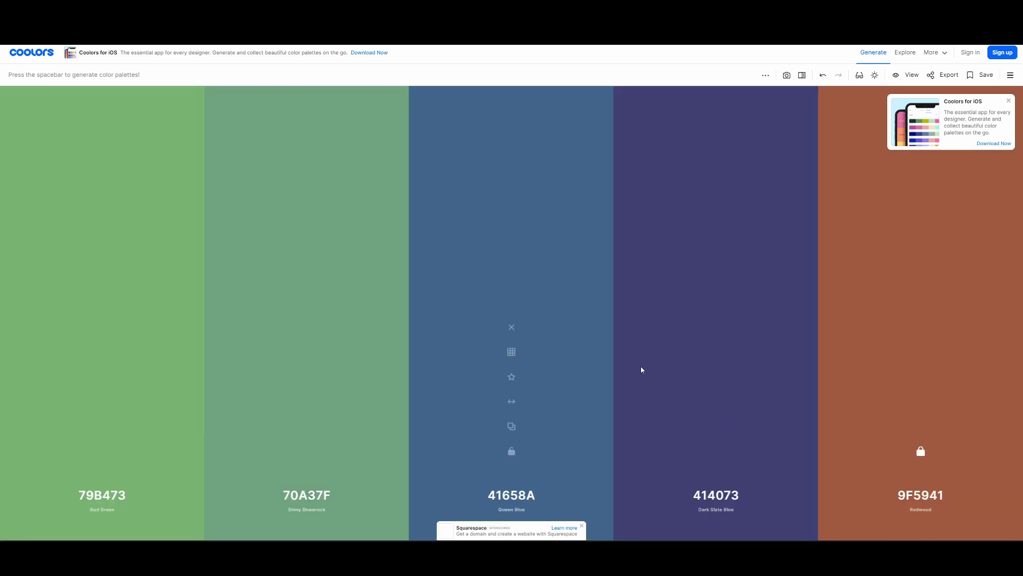
- Lock Queen Blue in the Coolors palette and regenerate the remaining colours several times
left_click(511, 451)
key("space")
key("space")
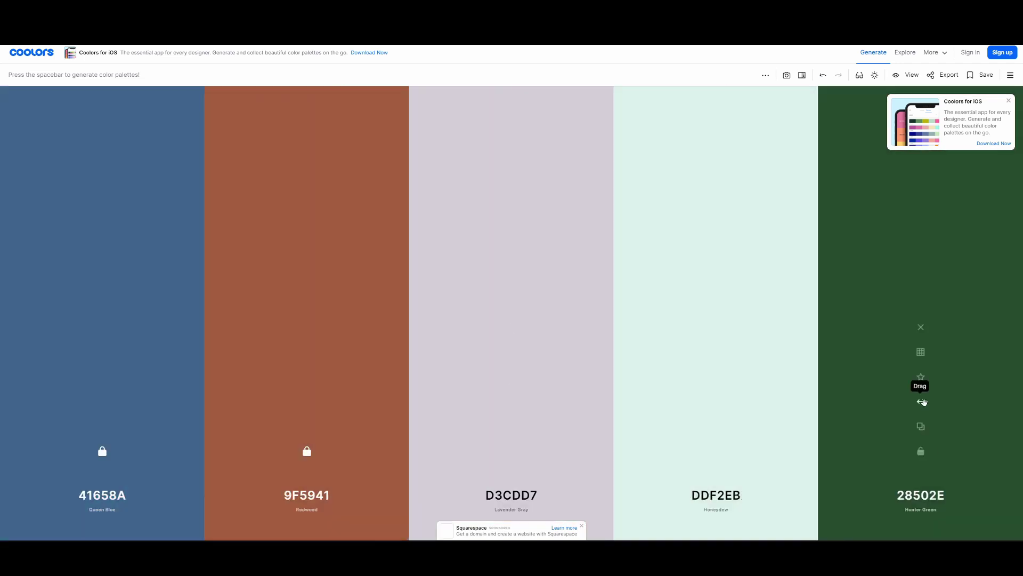
key("space")
key("l")
key("space")
key("space")
key("space")
key("space")
key("space")
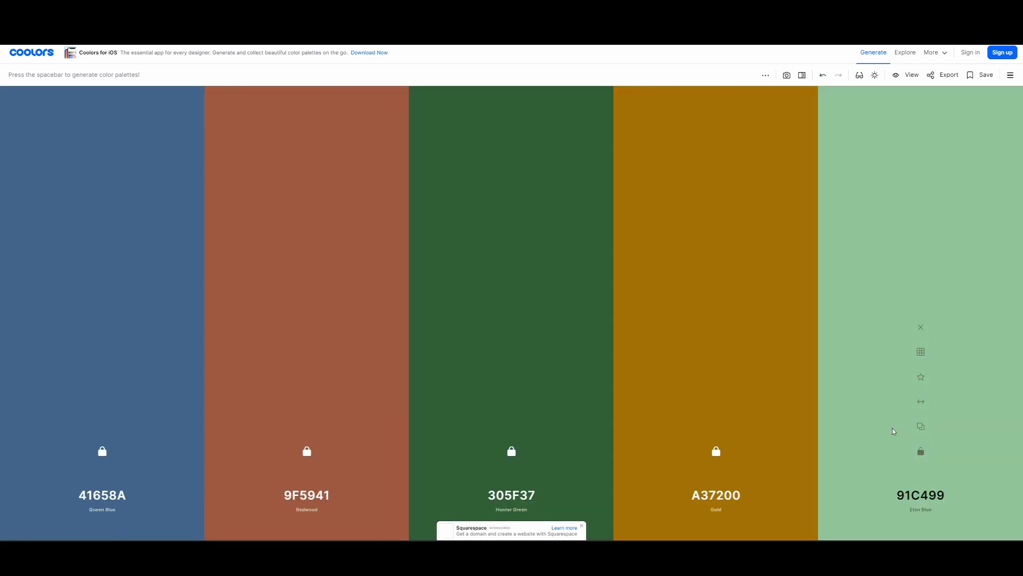
- Reorder the palette, add a colour column and pick a cream shade for the last slot
key("space")
left_click_drag(963, 230, 495, 412)
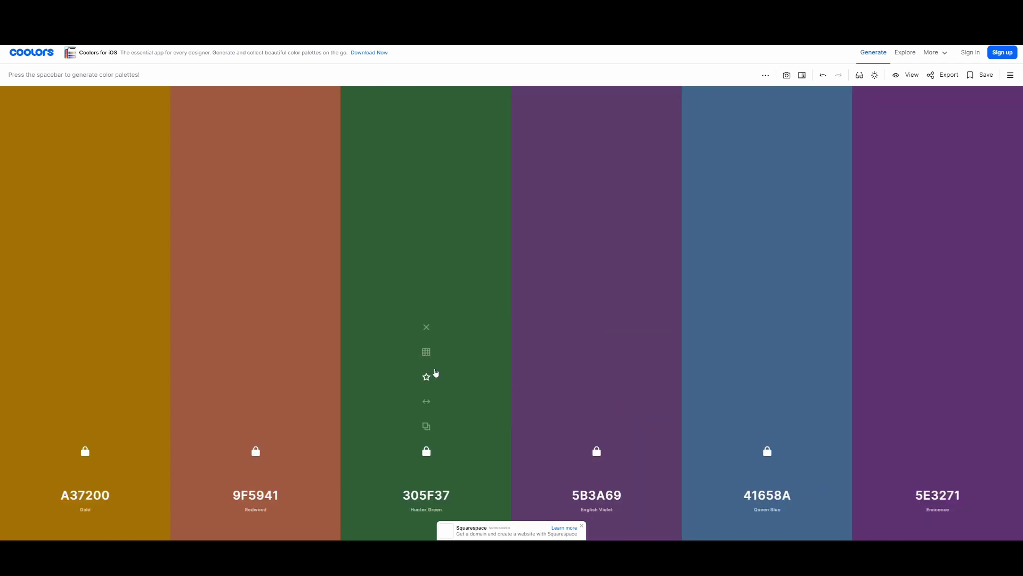
key("space")
key("space")
left_click(950, 352)
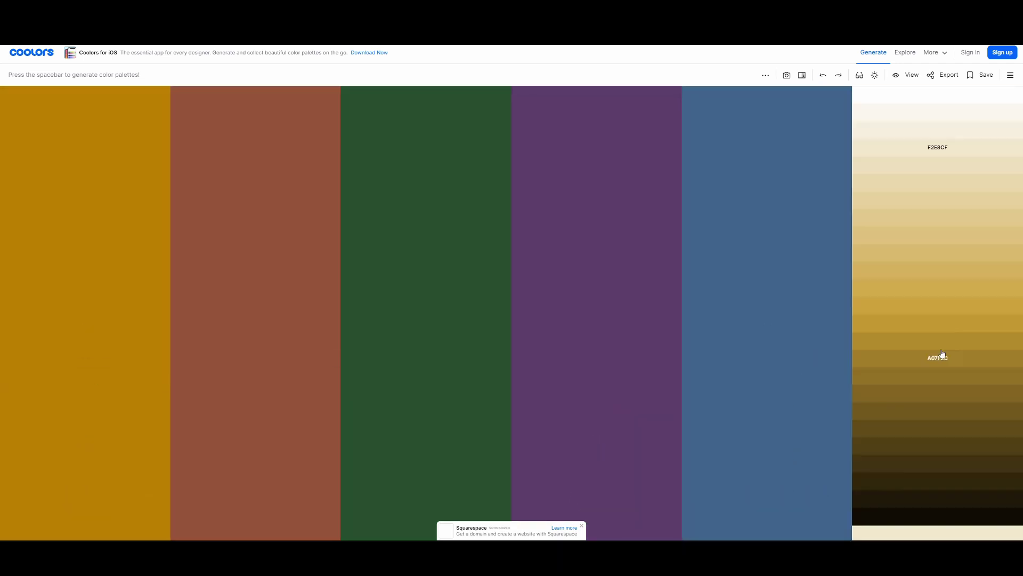
key("ctrl+z")
key("ctrl+z")
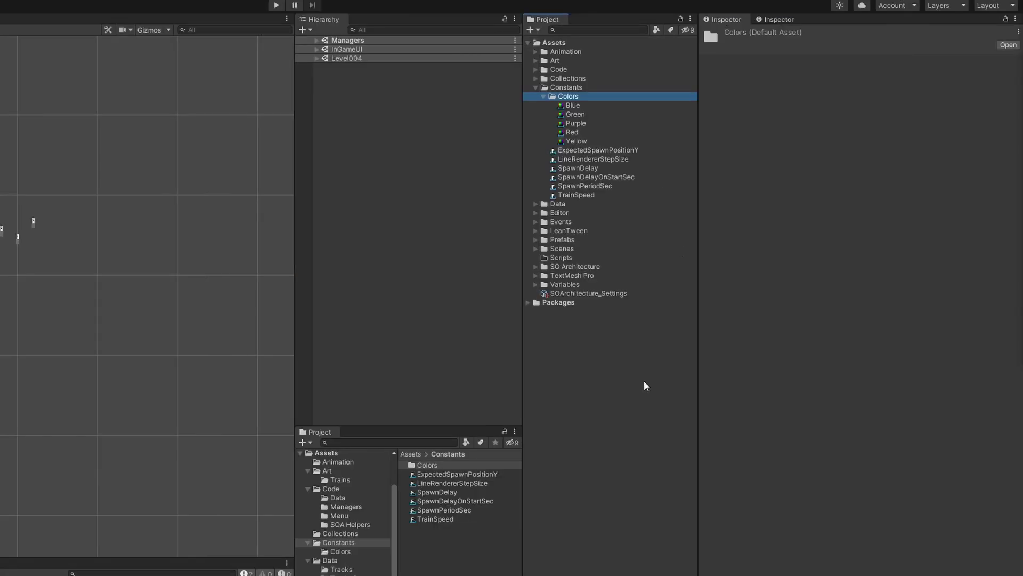
- Inspect the Blue, Green, Red and Yellow colour variables, then preview the Maglev and Motor Car sprites
left_click(609, 105)
left_click(612, 114)
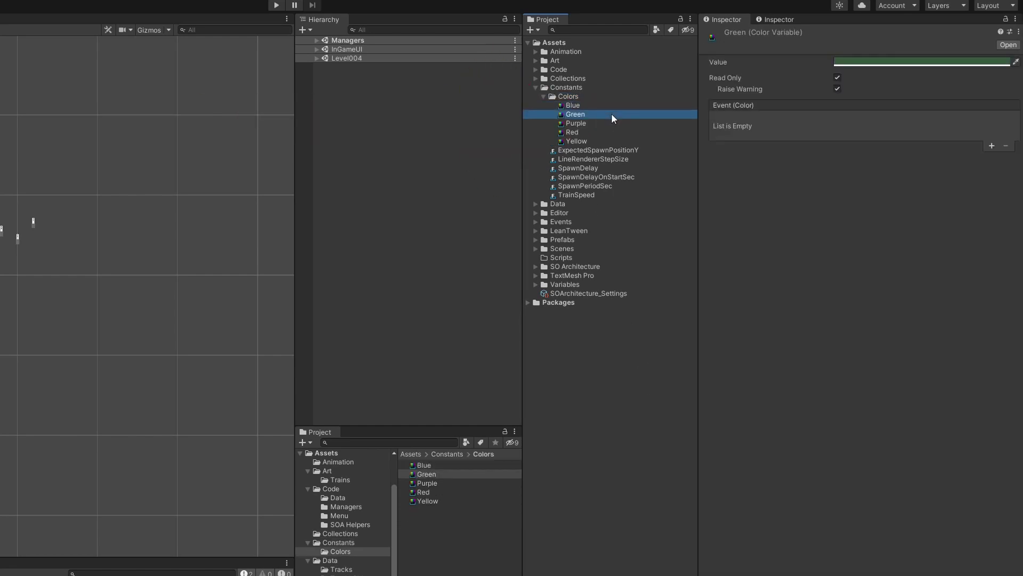
left_click(612, 122)
left_click(604, 141)
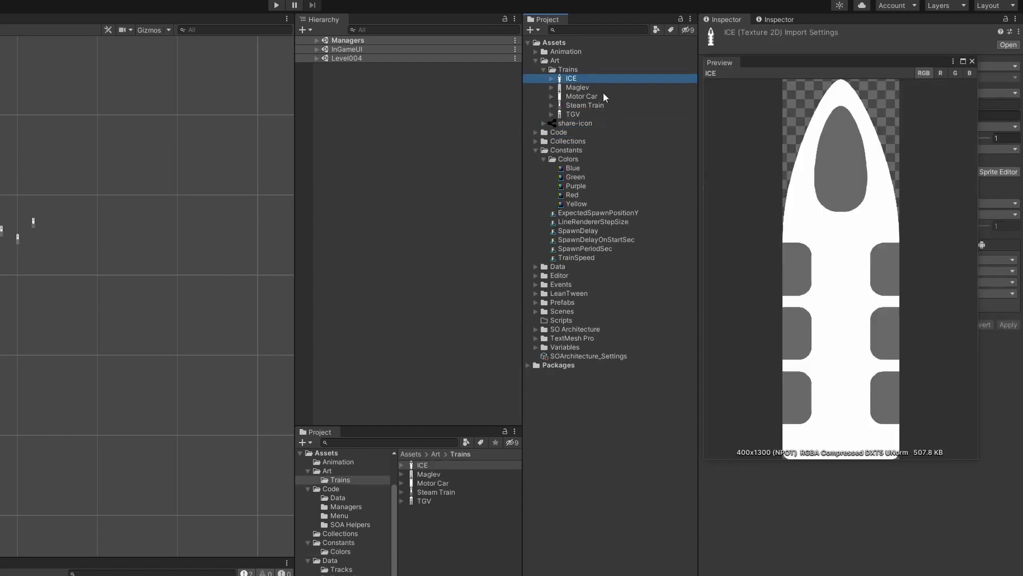
key("Down")
left_click(616, 97)
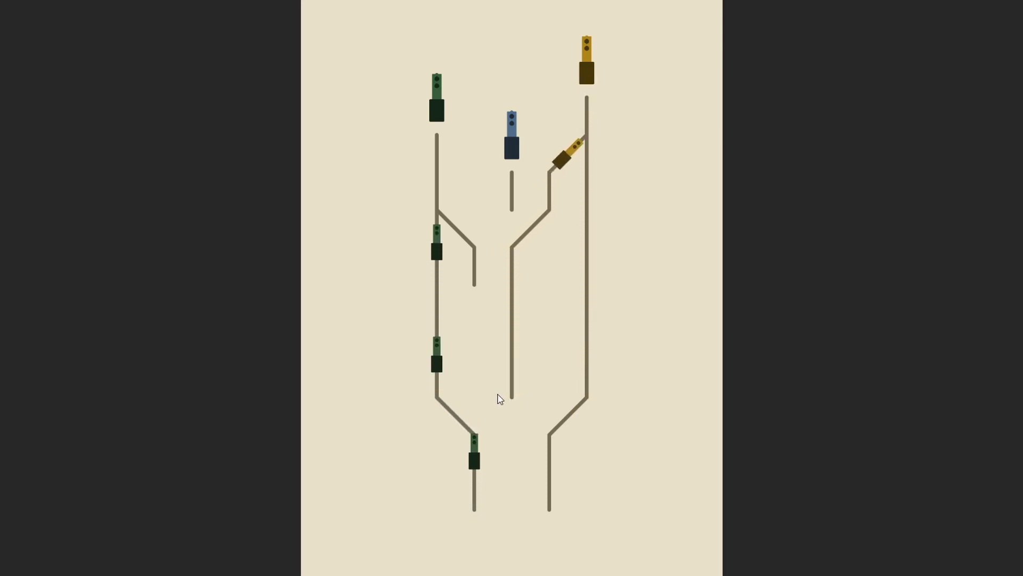
- Switch the bottom-right junction so the lower track joins the centre track
left_click(499, 398)
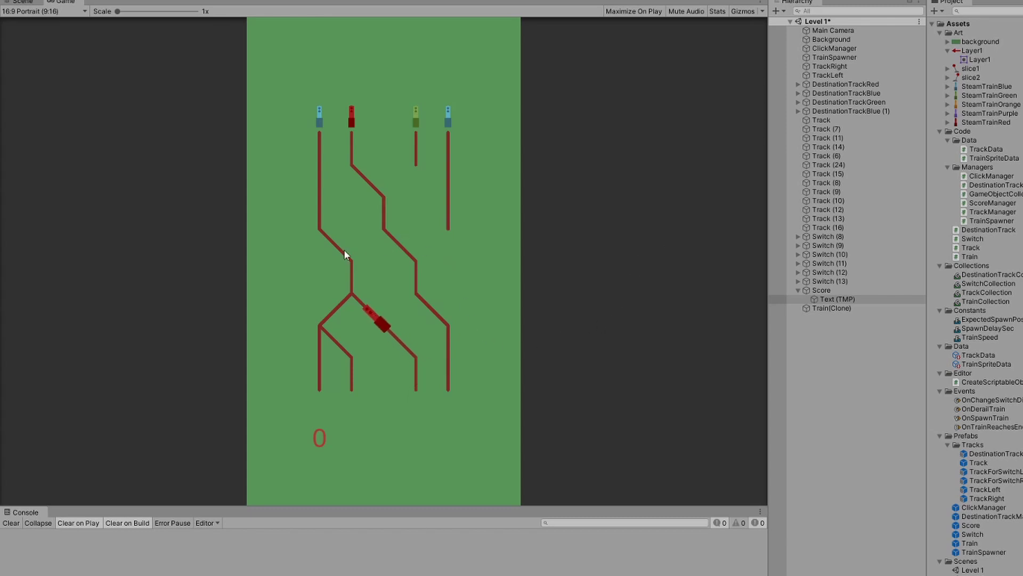
- Route trains in the old prototype by flipping the top, middle and lower switches between green, red and central tracks
left_click(356, 261)
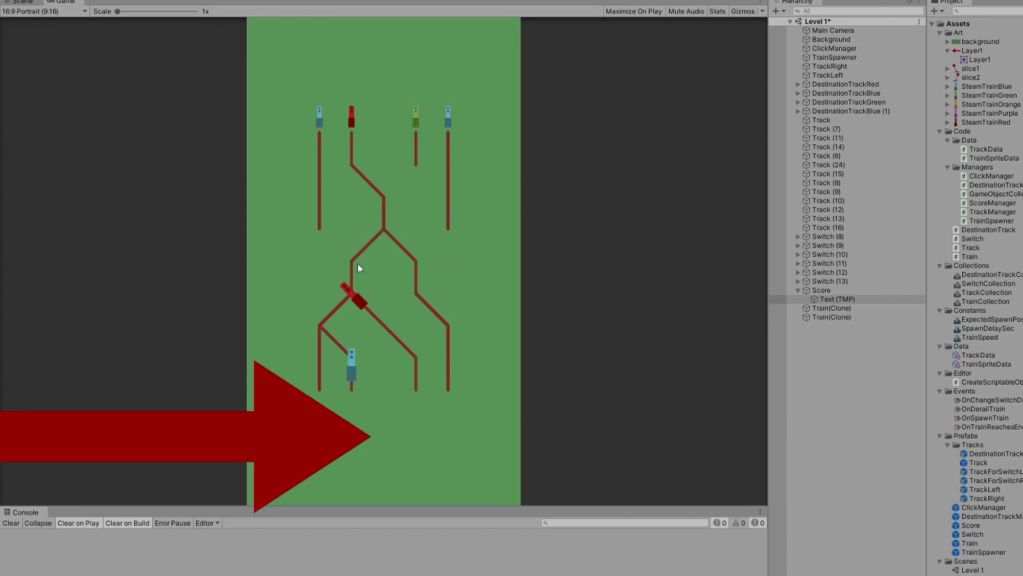
left_click(356, 241)
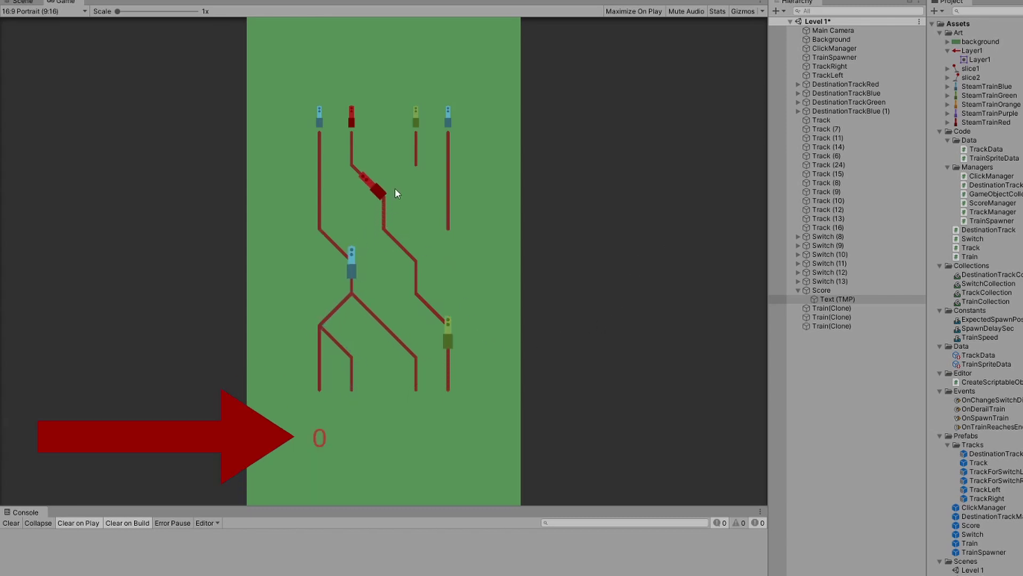
left_click(399, 176)
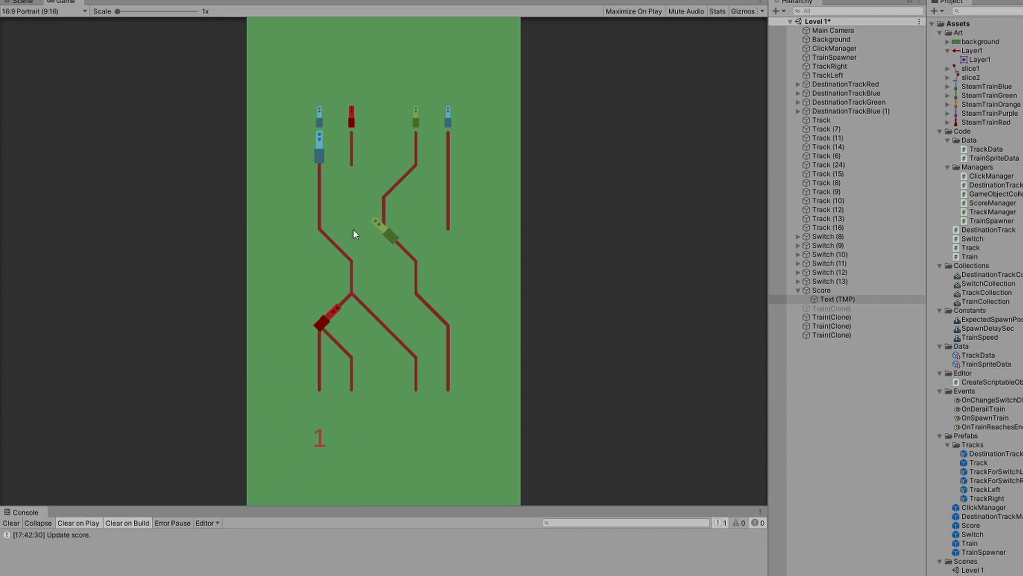
left_click(352, 229)
left_click(383, 175)
left_click(352, 243)
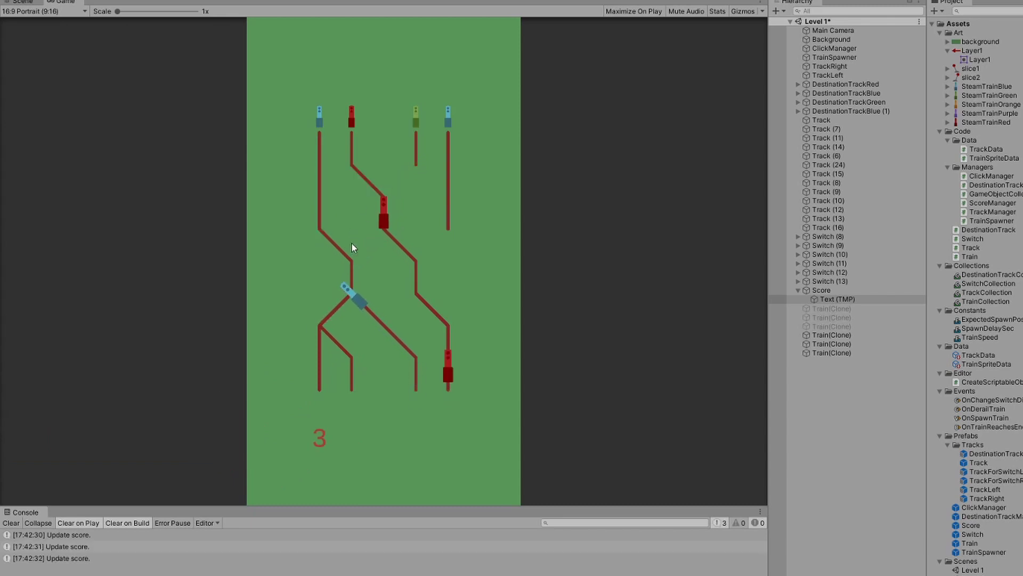
left_click(356, 257)
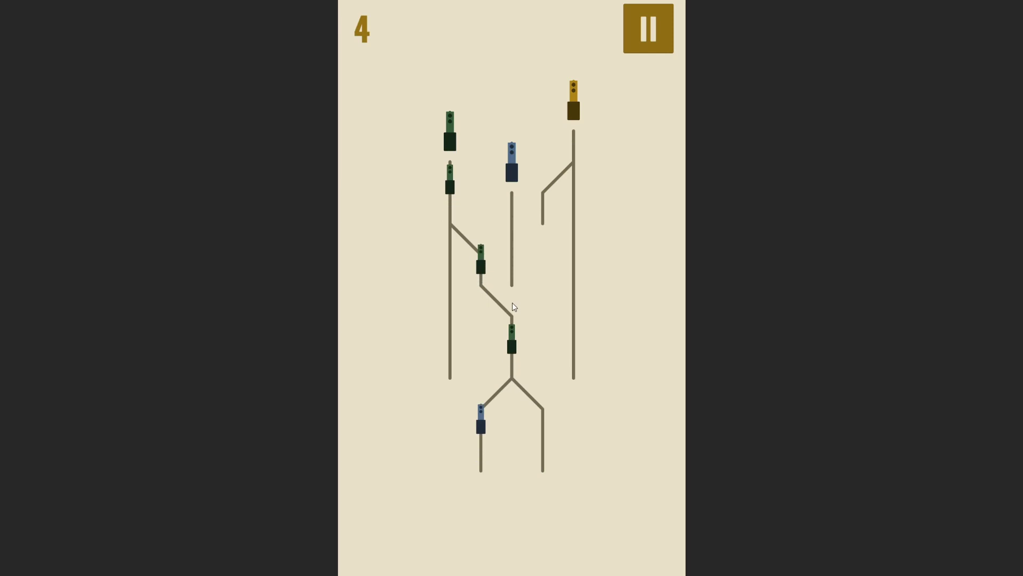
- Flip the middle switch so the blue train runs straight up the centre track
left_click(511, 298)
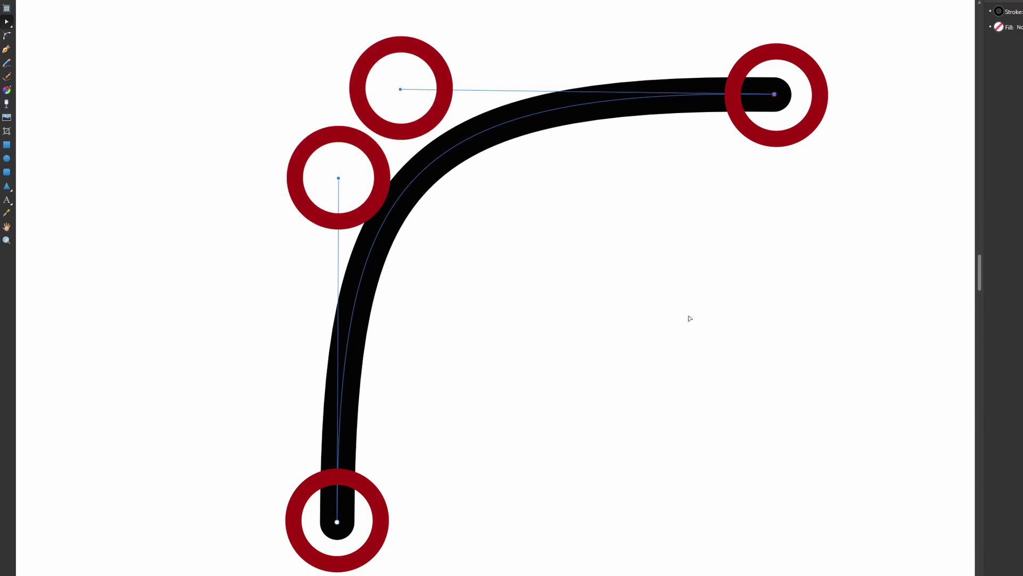
- Drag the curve's Bézier handles to smooth the arc and tighten its corner bend
mouse_move(401, 89)
left_mouse_down()
mouse_move(634, 102)
mouse_move(400, 89)
left_mouse_up()
mouse_move(339, 178)
left_mouse_down()
mouse_move(364, 120)
mouse_move(336, 75)
mouse_move(916, 472)
mouse_move(293, 134)
mouse_move(788, 483)
mouse_move(777, 522)
left_mouse_up()
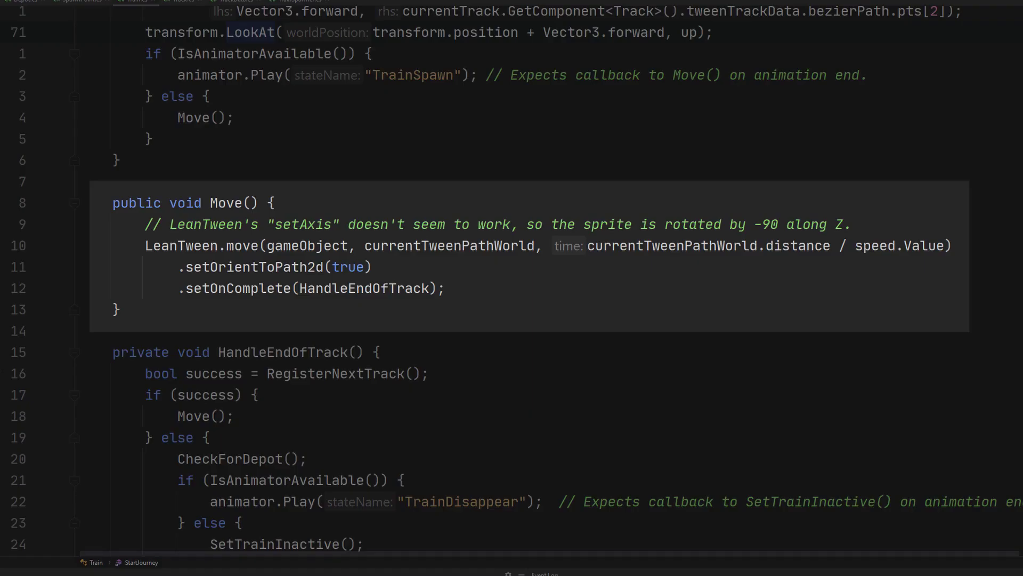